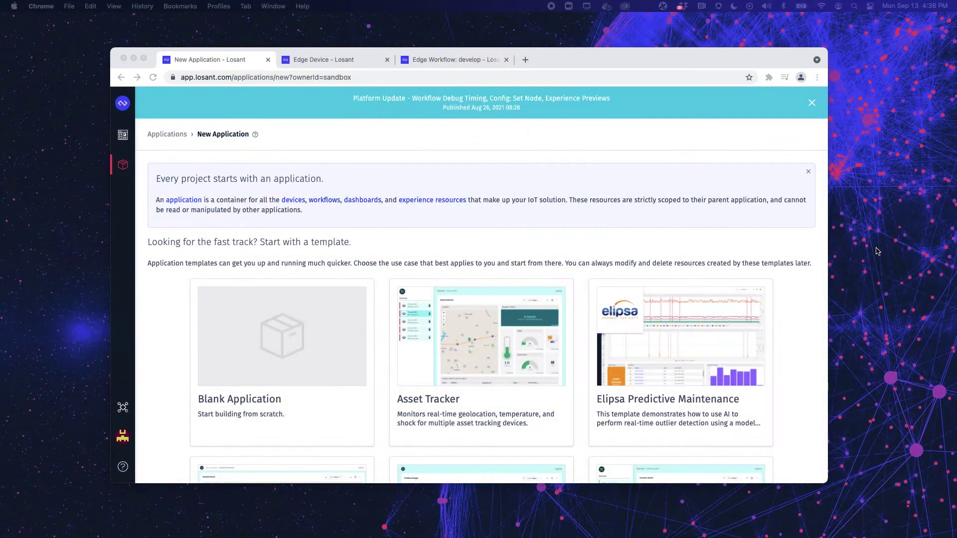
scroll(406, 304, "down", 4)
scroll(406, 304, "down", 1)
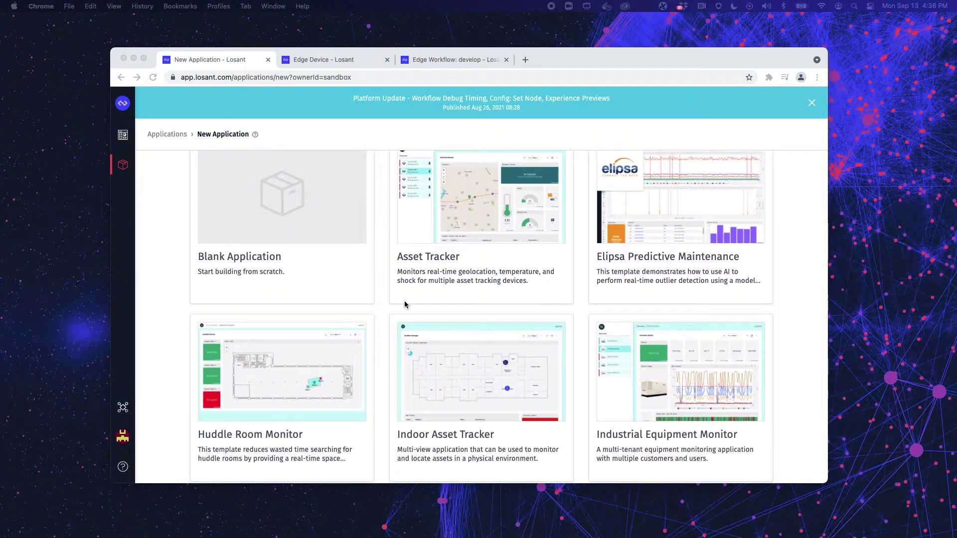
key("super+shift+a")
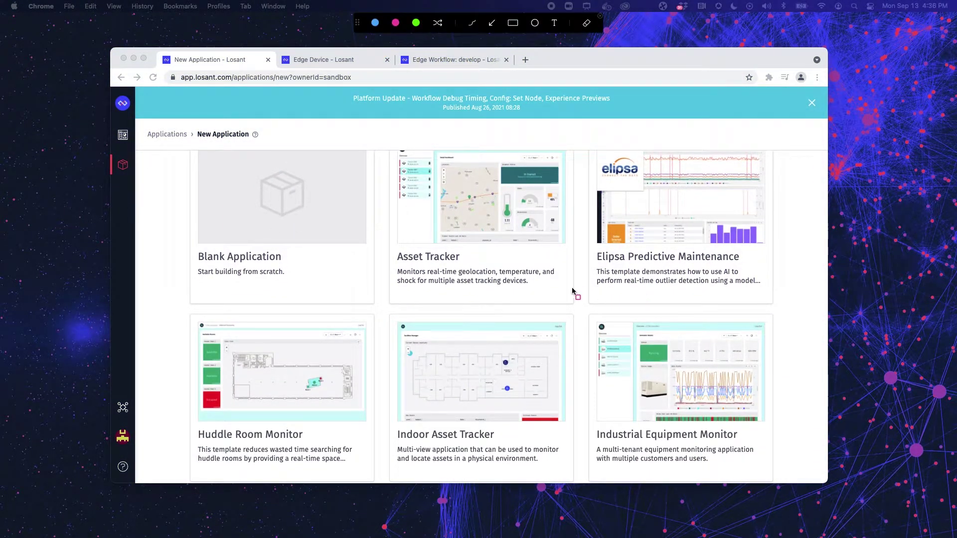
left_click_drag(583, 310, 781, 486)
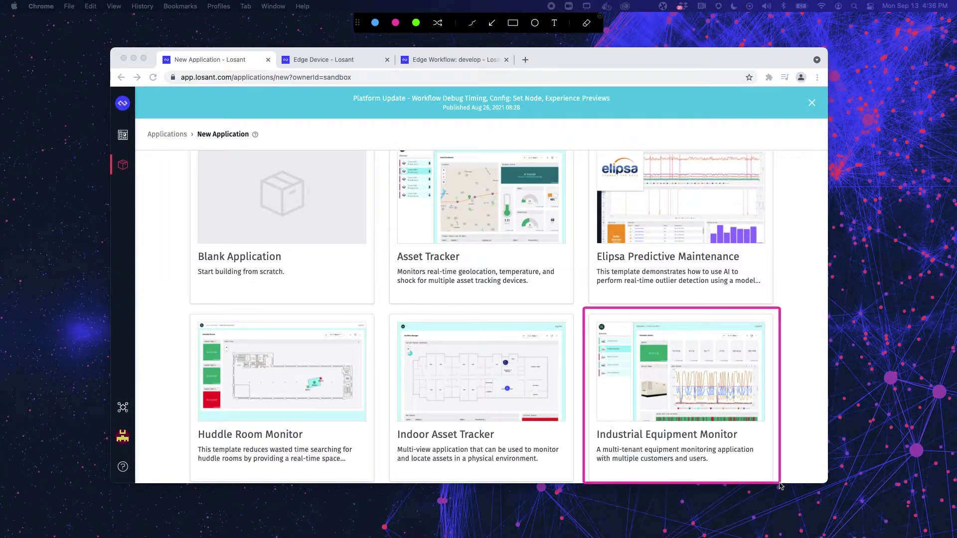
key("super+shift+a")
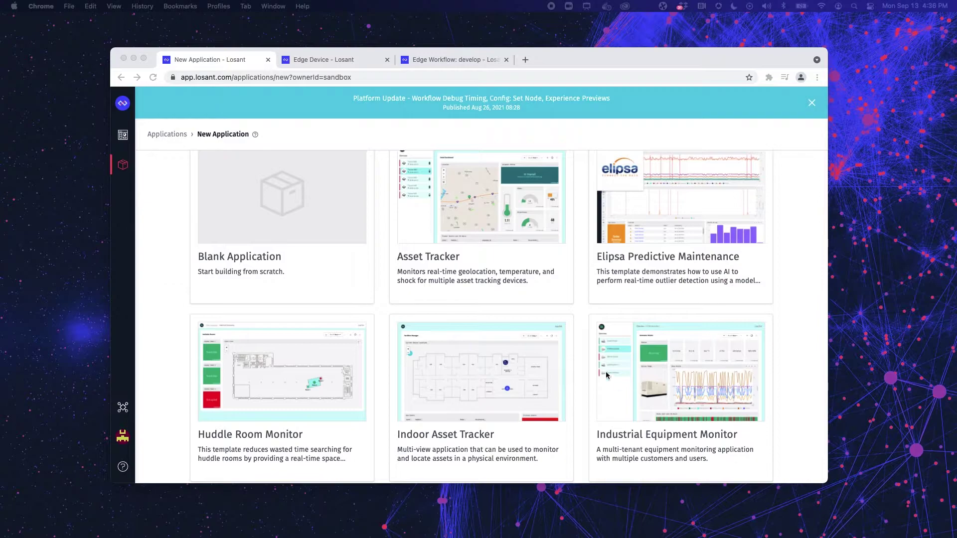
Step: Switch to the Edge Device tab and review its properties, with device class Edge Compute
left_click(345, 65)
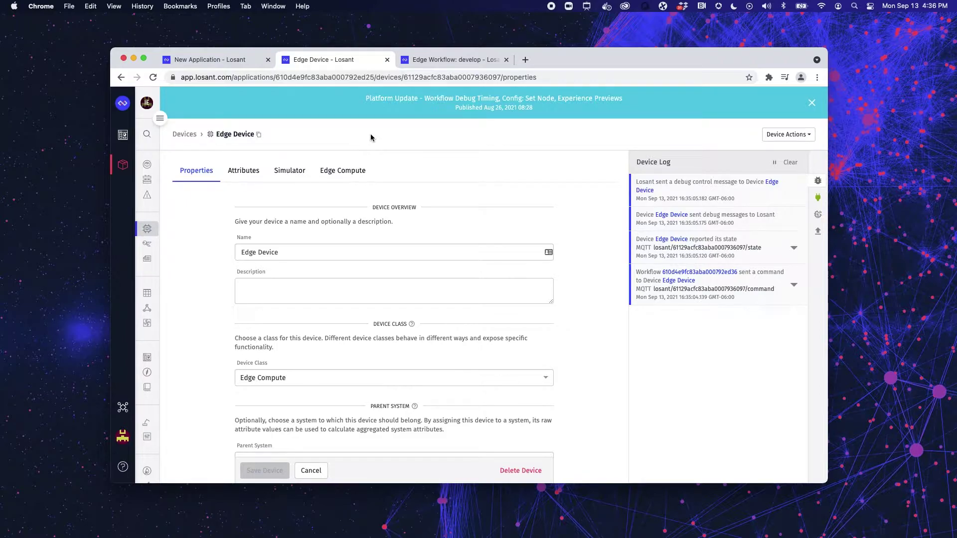
scroll(277, 209, "down", 2)
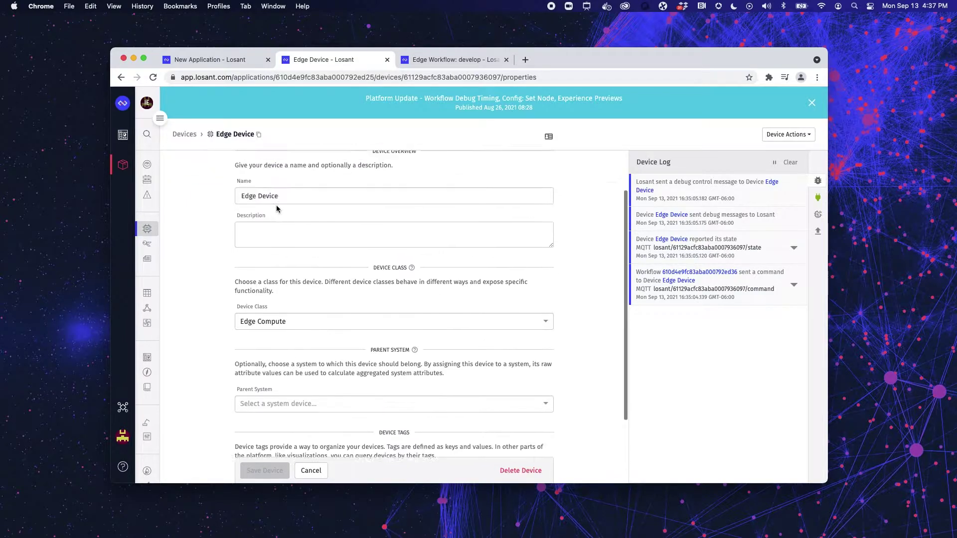
scroll(277, 209, "up", 2)
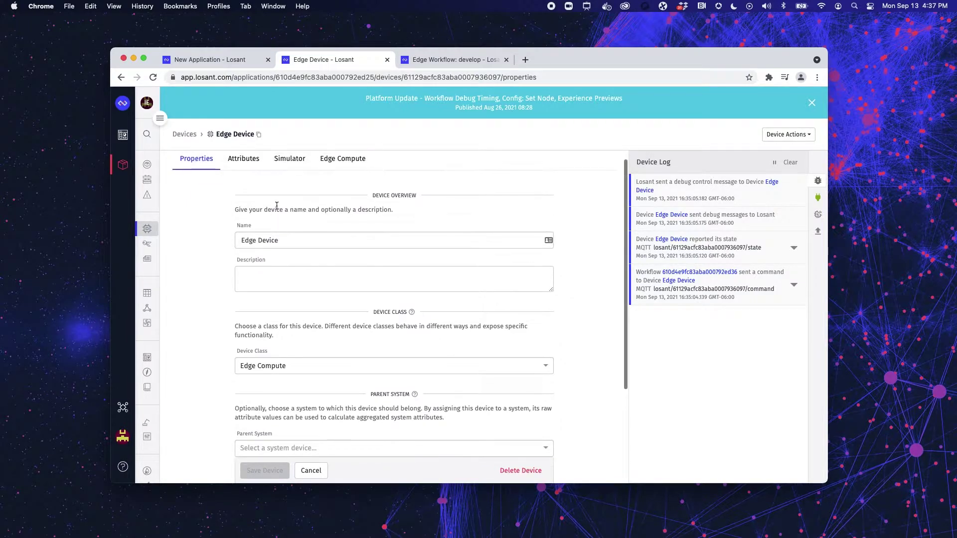
Step: Show the Edge Compute details and highlight agent v1.23.0 and its upgrade notice
left_click(349, 168)
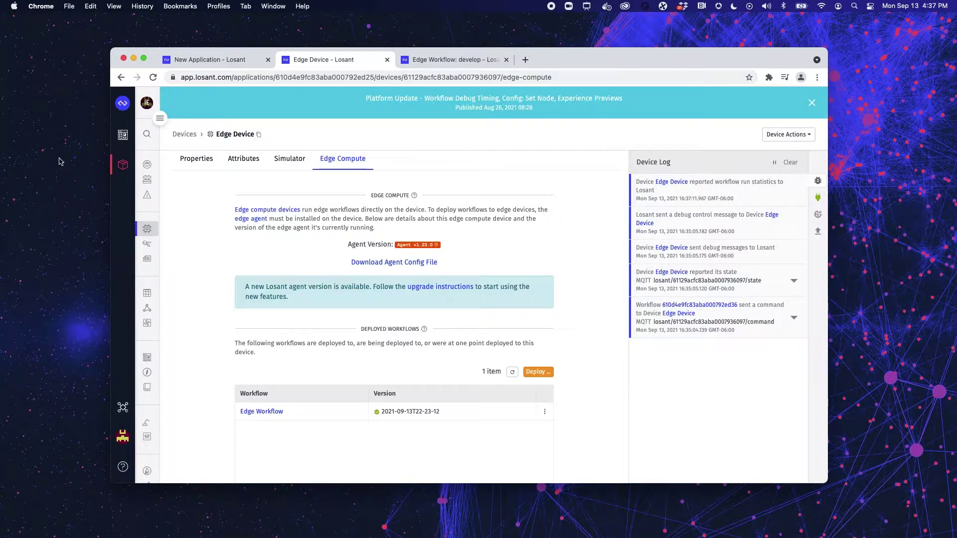
key("ctrl+shift+a")
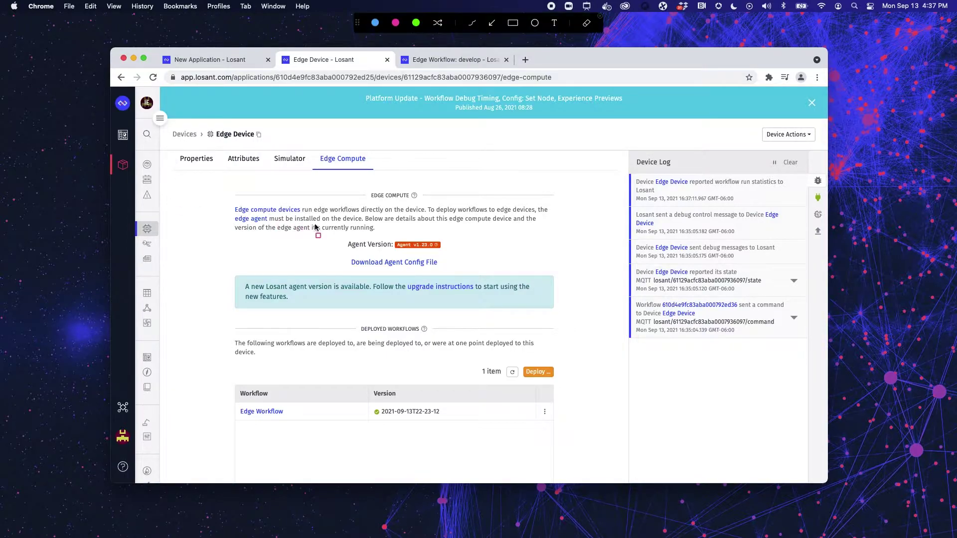
left_click_drag(322, 237, 473, 255)
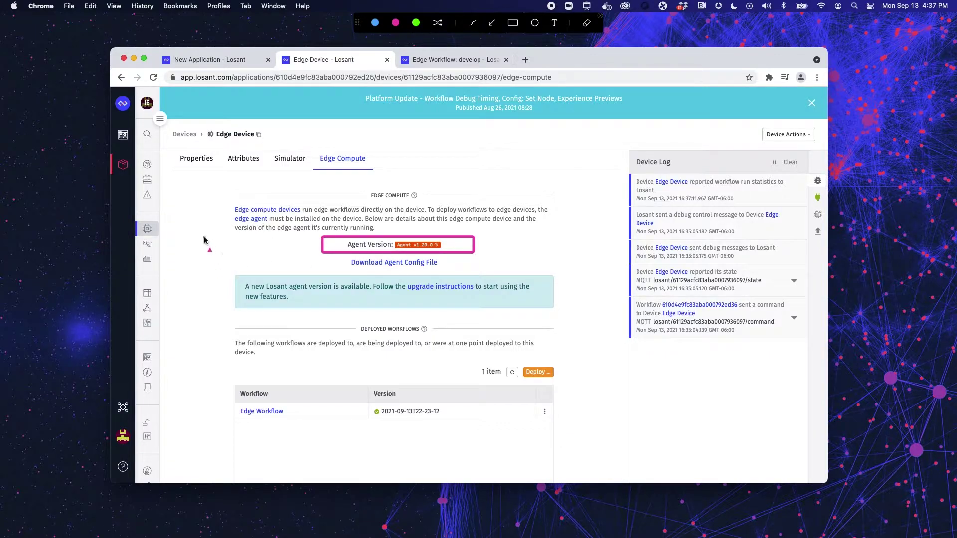
left_click_drag(204, 238, 298, 278)
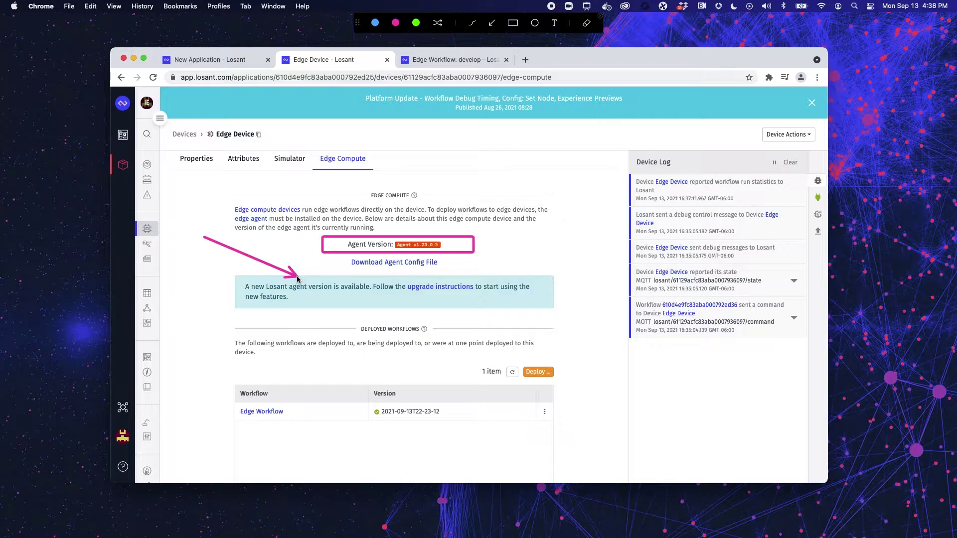
key("Escape")
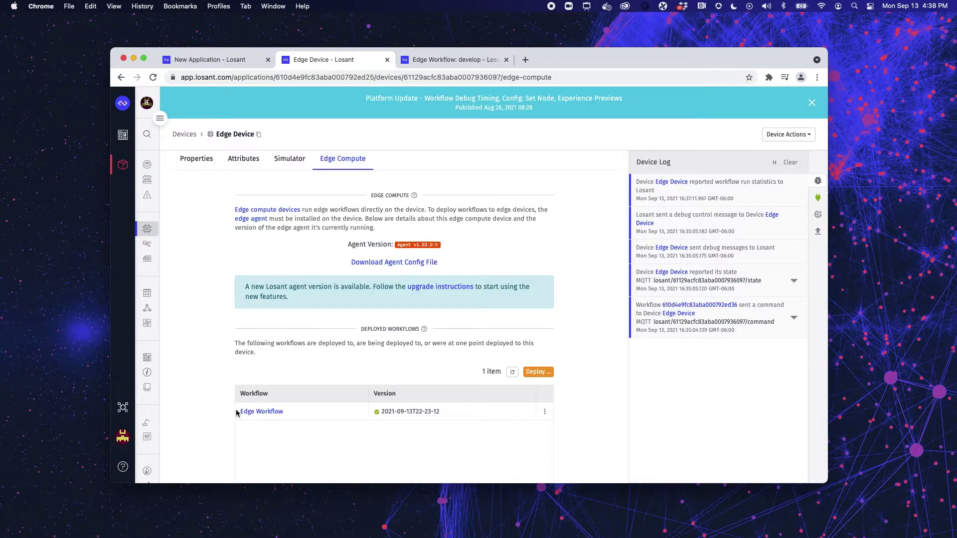
key("super+shift+a")
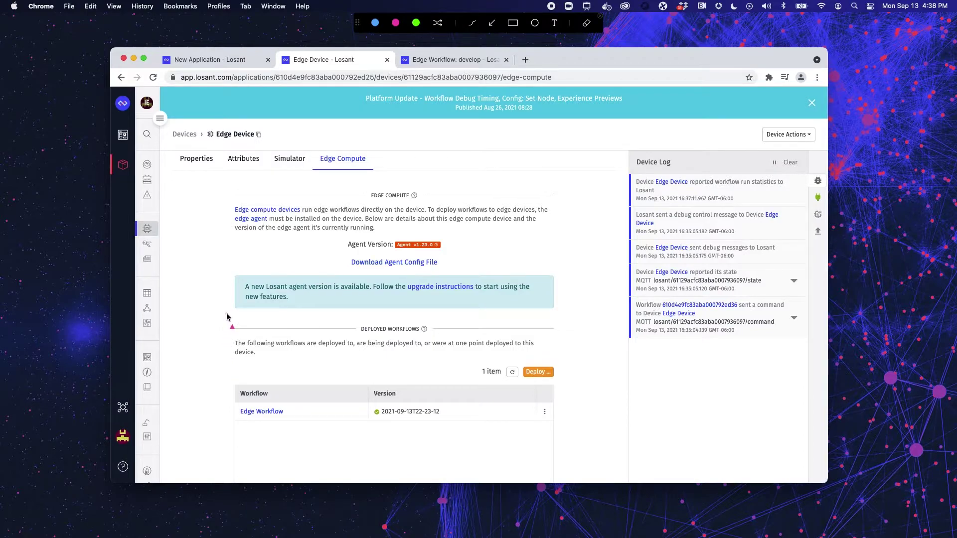
mouse_move(227, 315)
left_mouse_down()
mouse_move(560, 465)
mouse_move(252, 408)
mouse_move(261, 399)
left_mouse_up()
key("Escape")
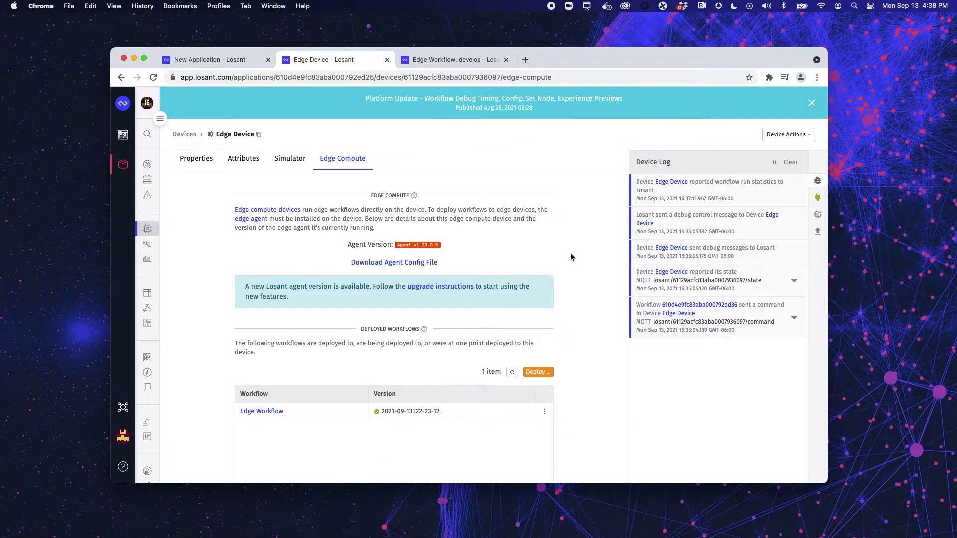
Step: Switch to the Edge Workflow develop editor and view the Timer trigger's interval settings
left_click(472, 60)
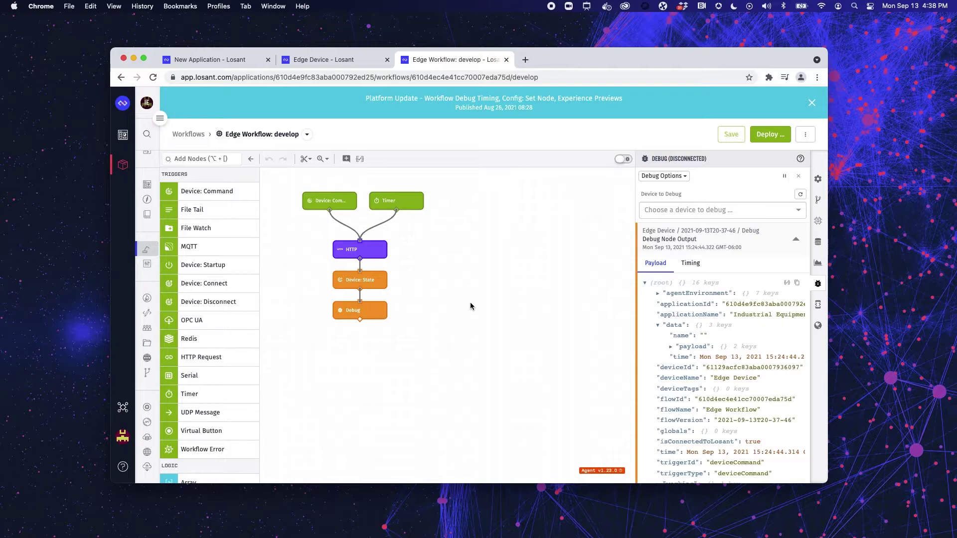
left_click(420, 208)
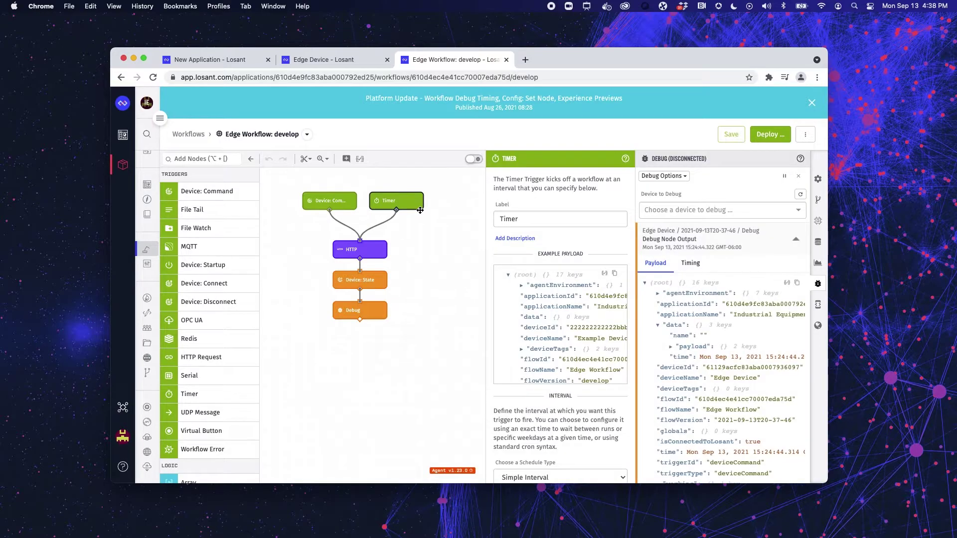
scroll(543, 406, "down", 3)
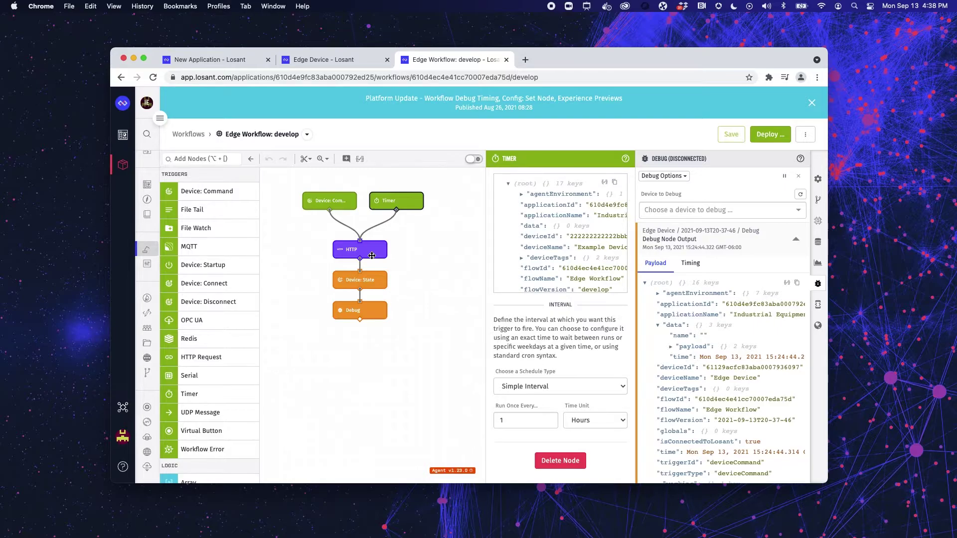
Step: Select the Device: State node to view its humidity and temperature attributes from data.payload
left_click(372, 276)
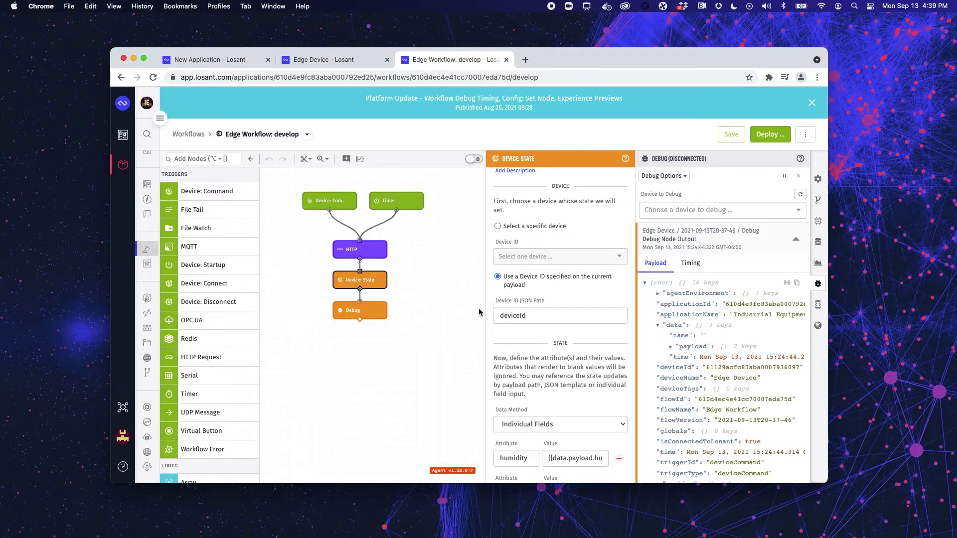
scroll(573, 388, "down", 3)
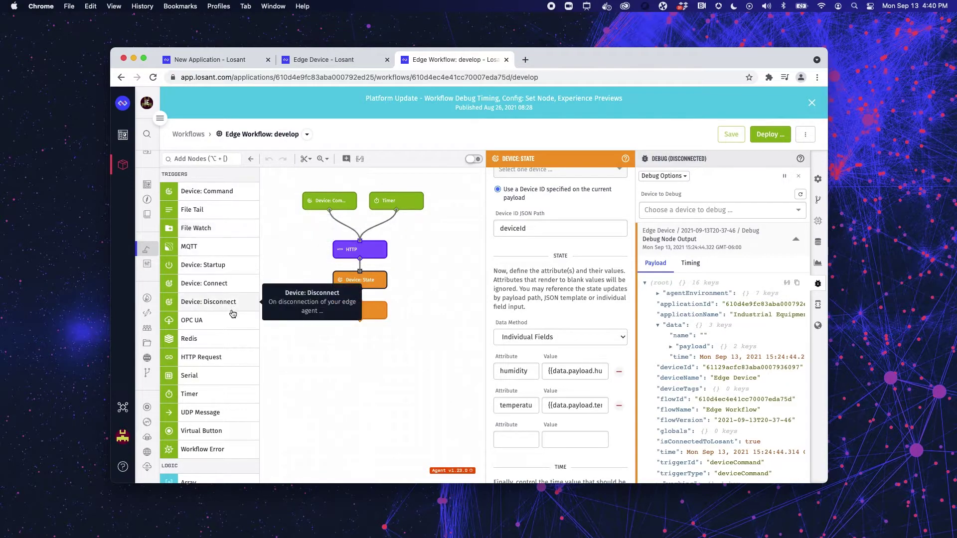
scroll(232, 322, "down", 2)
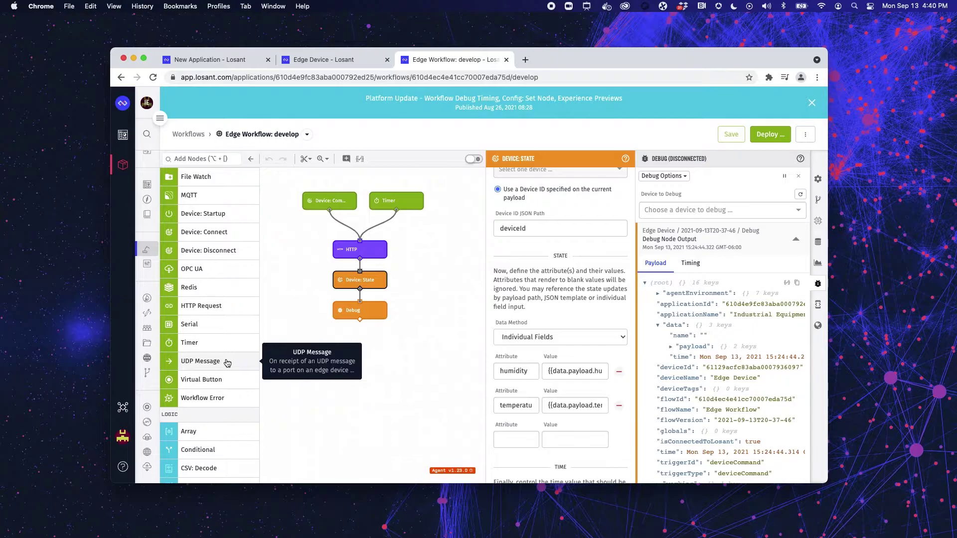
scroll(227, 363, "down", 10)
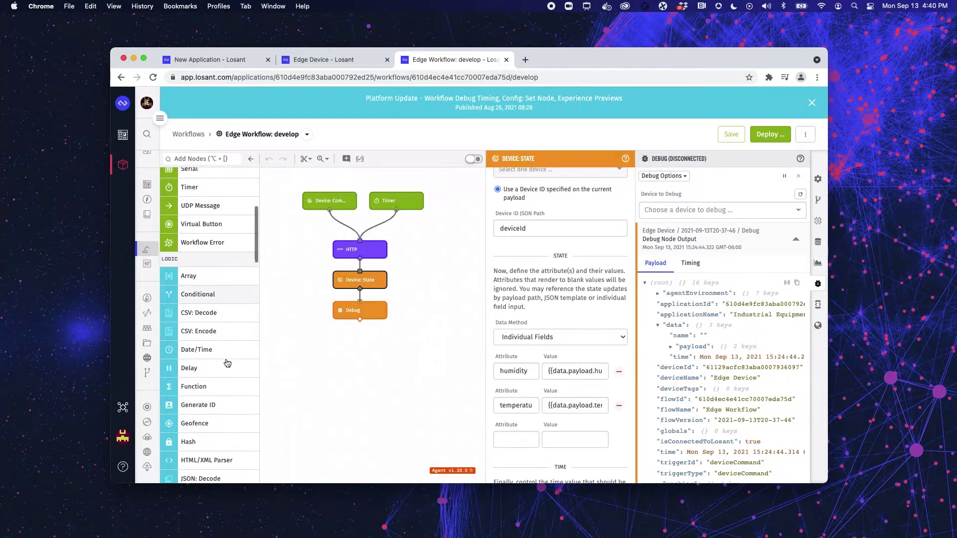
scroll(227, 363, "down", 8)
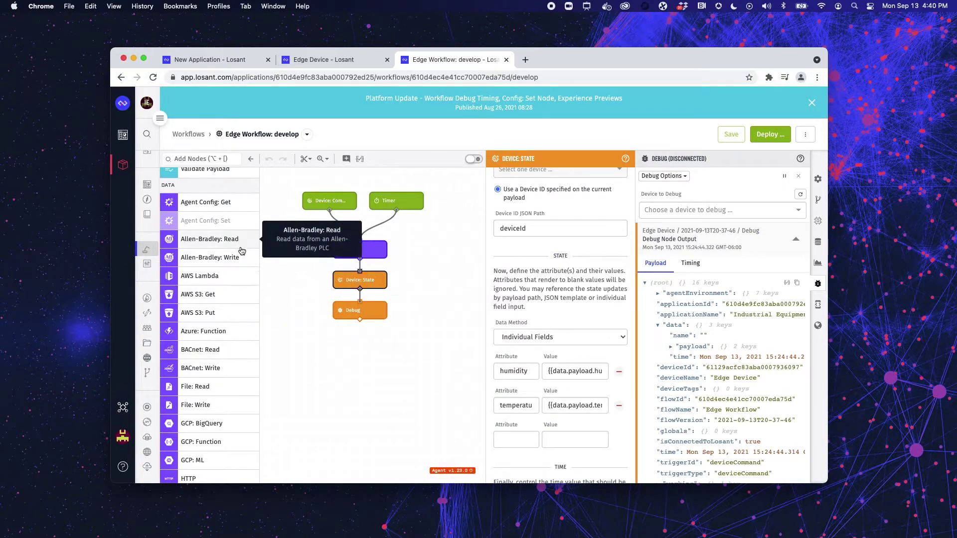
scroll(222, 363, "down", 8)
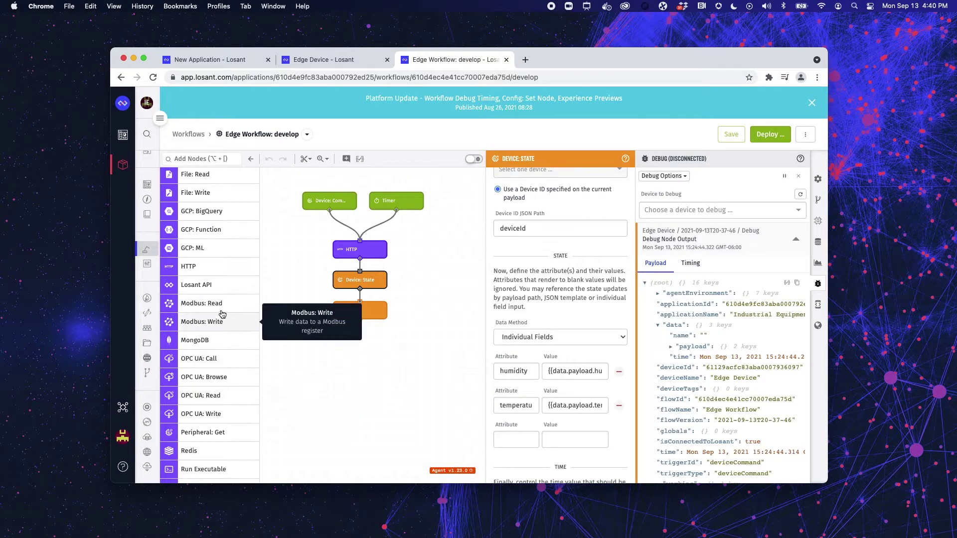
scroll(231, 331, "down", 4)
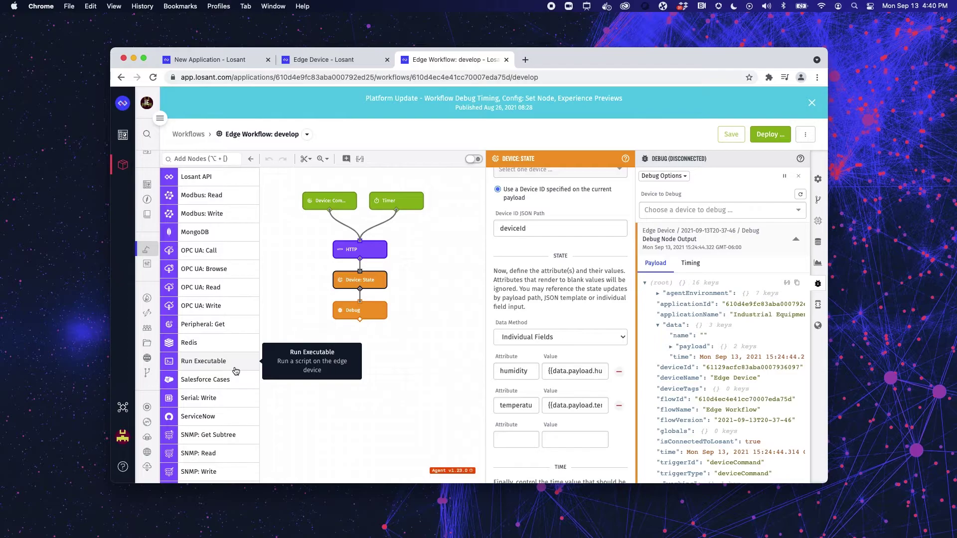
scroll(236, 371, "down", 6)
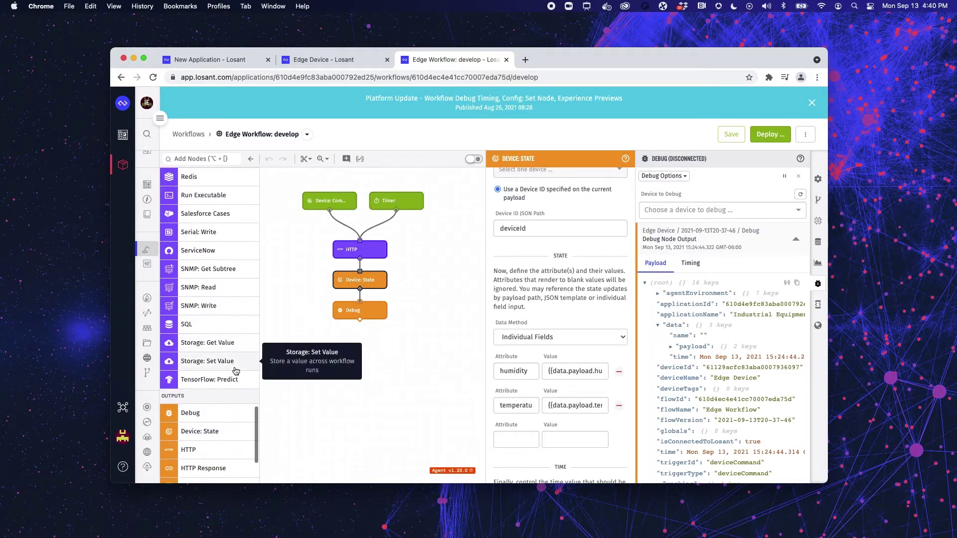
scroll(236, 371, "down", 4)
scroll(235, 371, "up", 10)
scroll(235, 370, "up", 10)
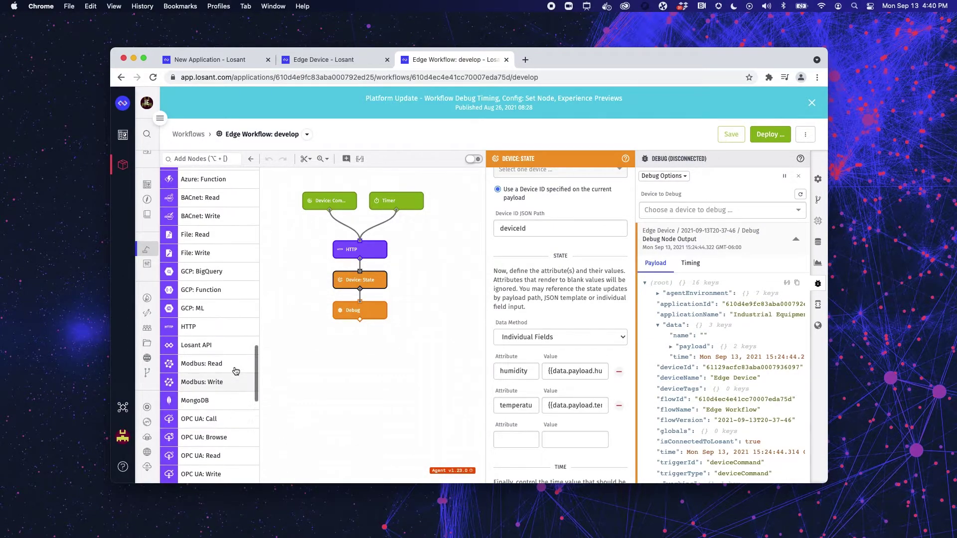
scroll(236, 371, "up", 5)
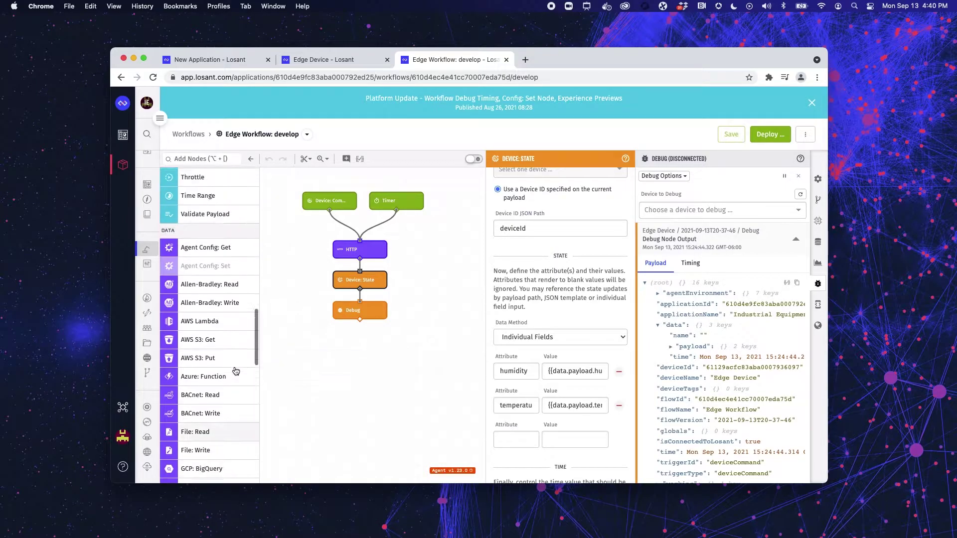
scroll(240, 371, "up", 20)
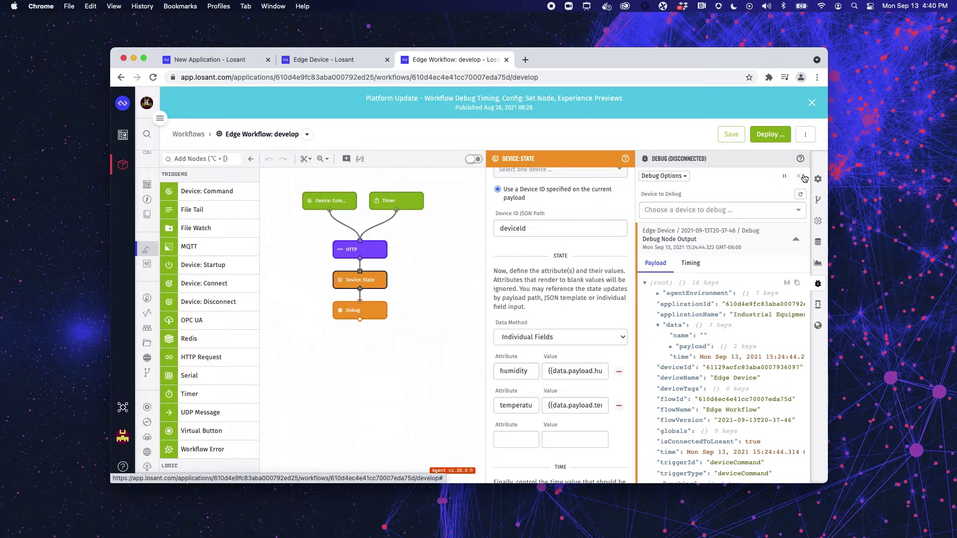
Step: Outline the Debug panel's output area with an on-screen annotation
key("super+shift+a")
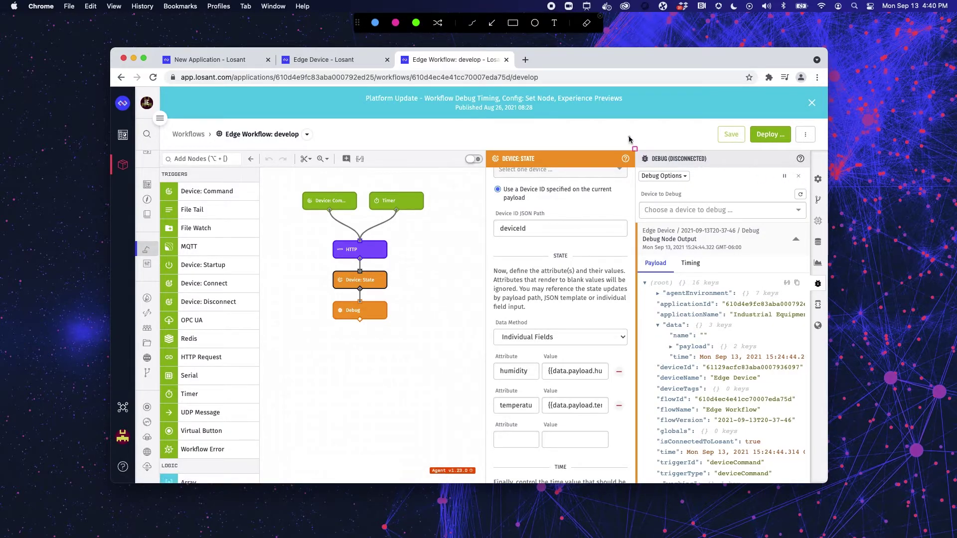
mouse_move(630, 138)
left_mouse_down()
mouse_move(817, 493)
mouse_move(819, 483)
left_mouse_up()
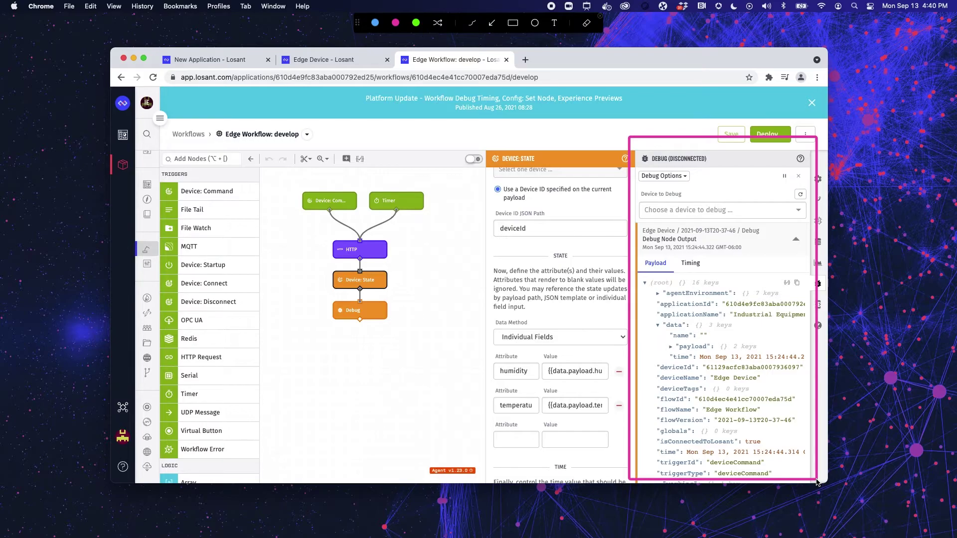
key("Escape")
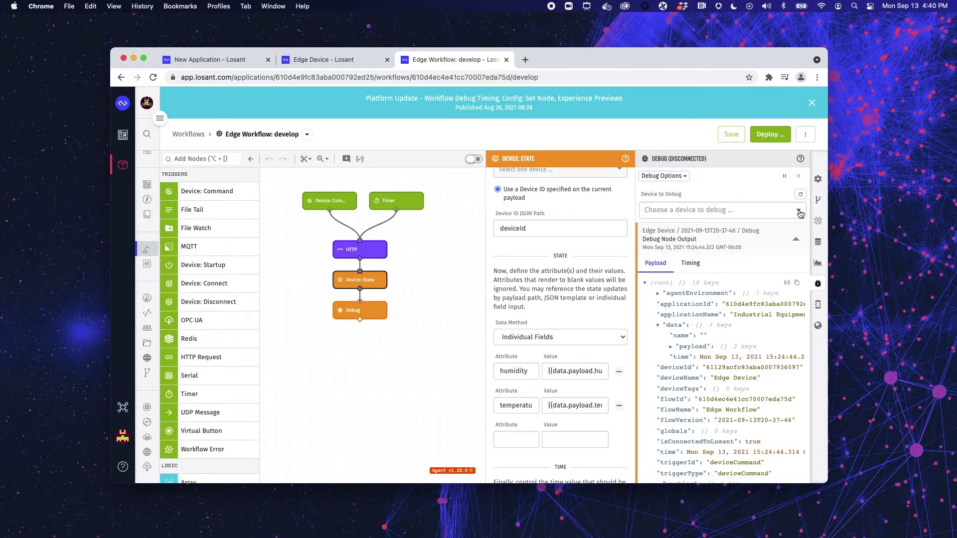
Step: Check the Device to Debug list unchanged, then list the workflow's 9 saved versions
left_click(800, 210)
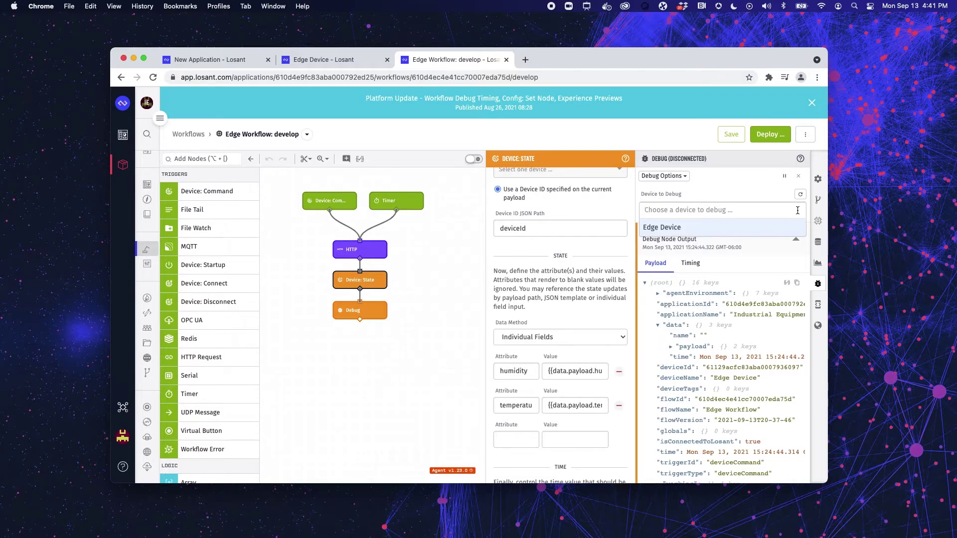
left_click(760, 183)
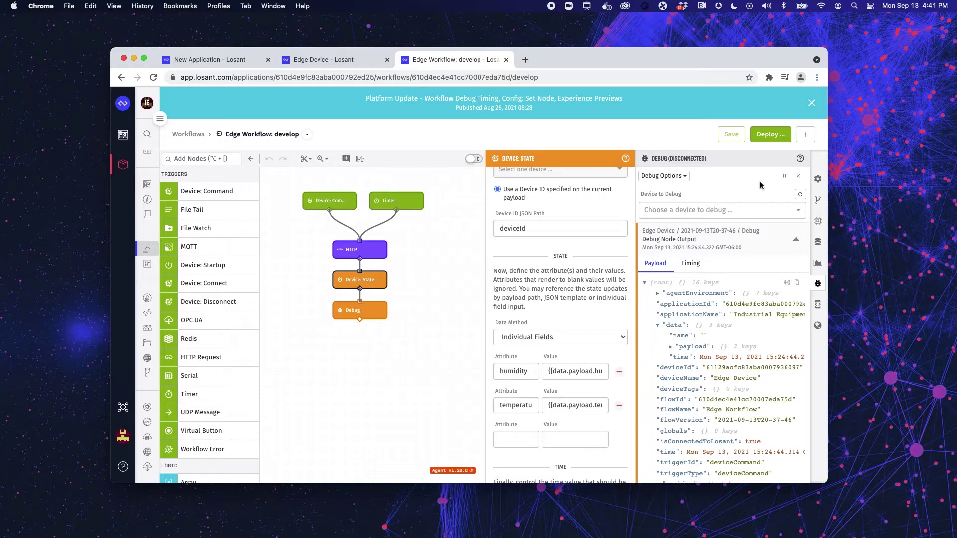
left_click(816, 200)
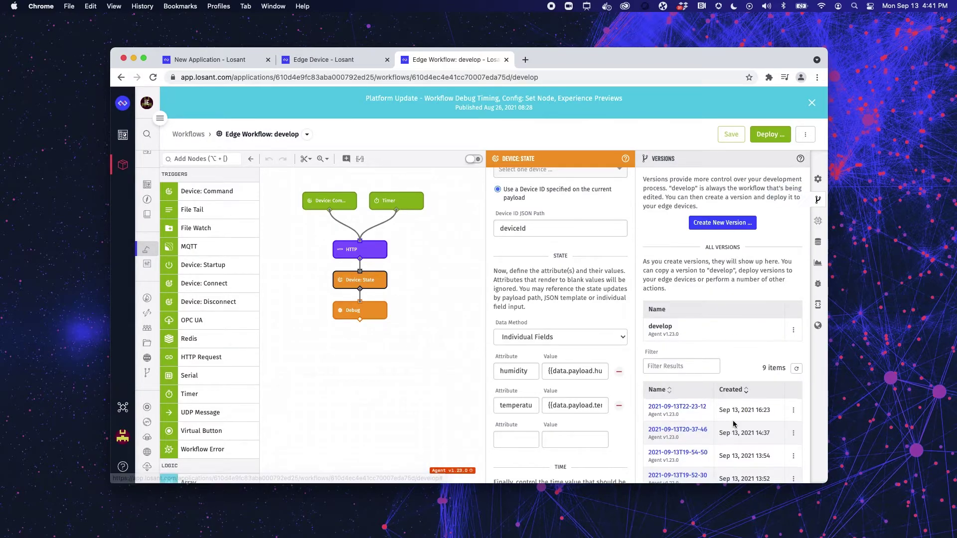
scroll(732, 424, "down", 3)
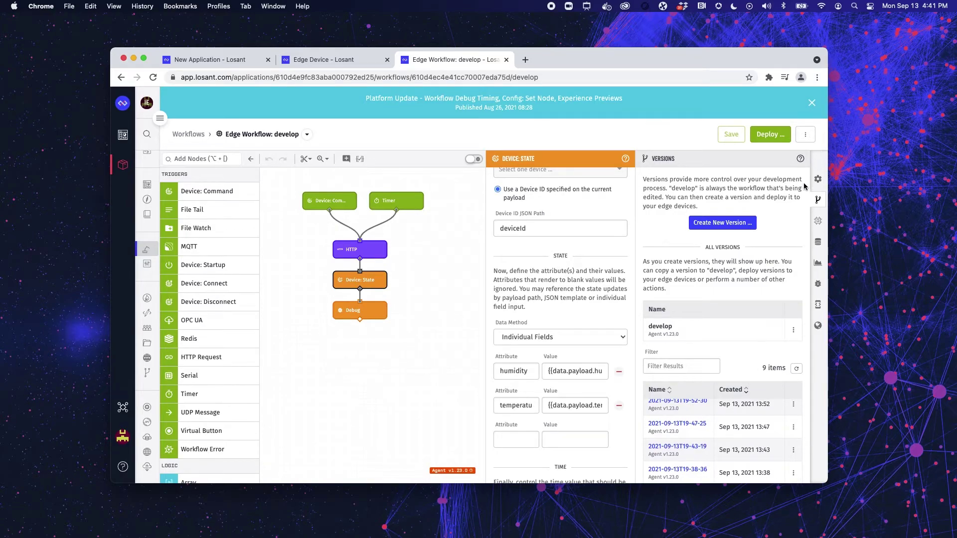
Step: Show agent version settings, highlight current v1.23.0, and browse targets keeping v1.23.0
left_click(818, 304)
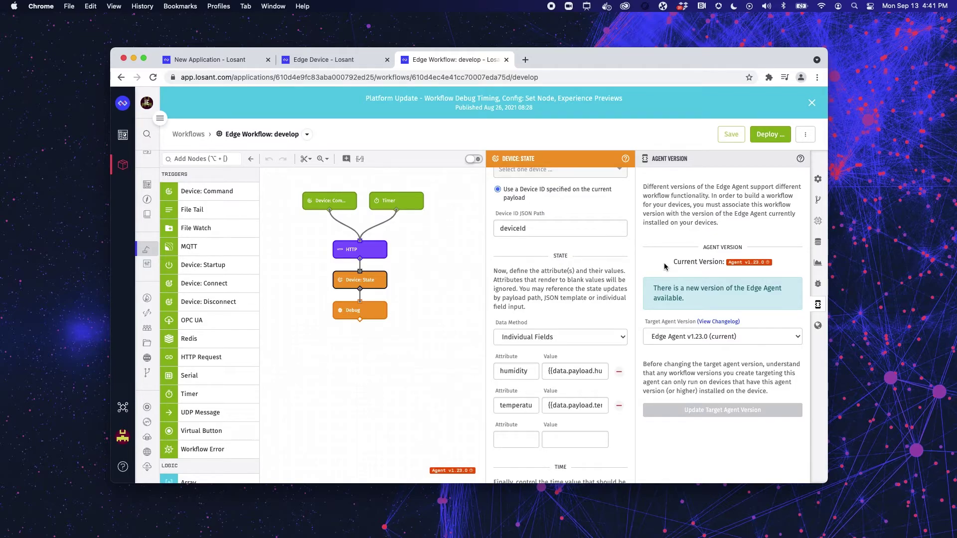
key("ctrl+shift+a")
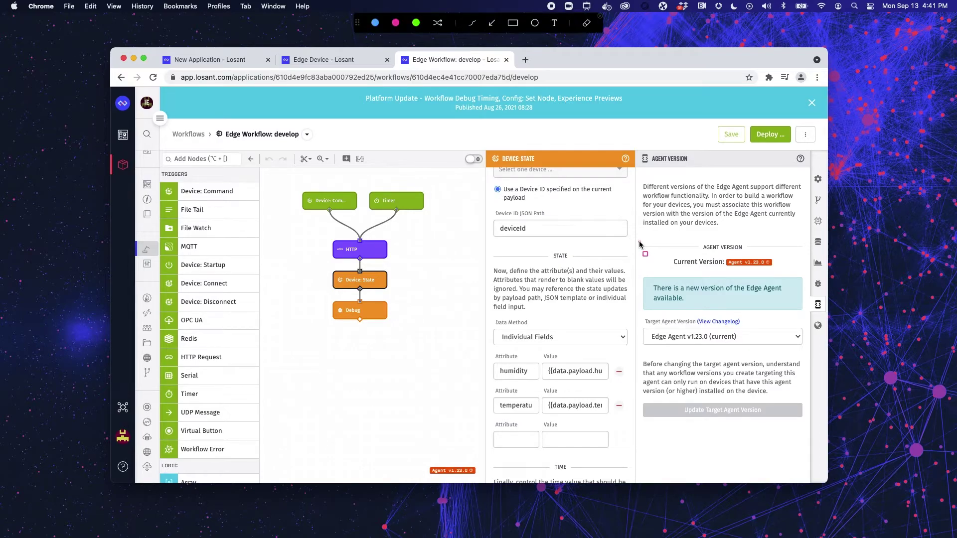
mouse_move(640, 243)
left_mouse_down()
mouse_move(792, 329)
mouse_move(808, 316)
left_mouse_up()
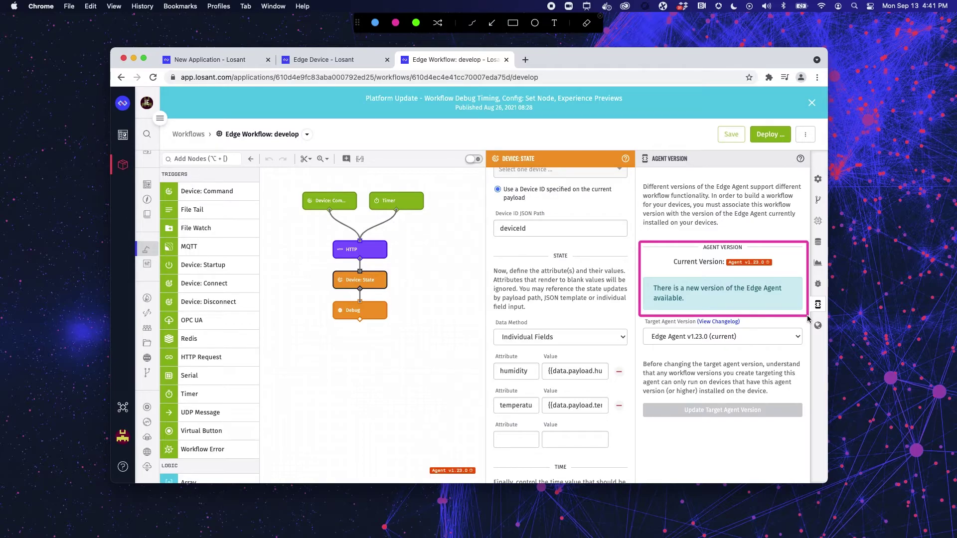
key("Escape")
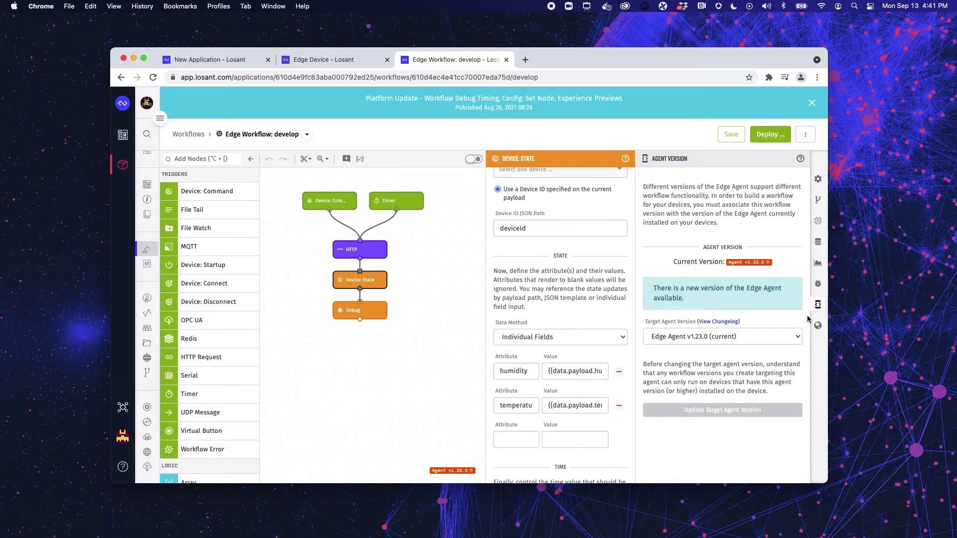
left_click(795, 341)
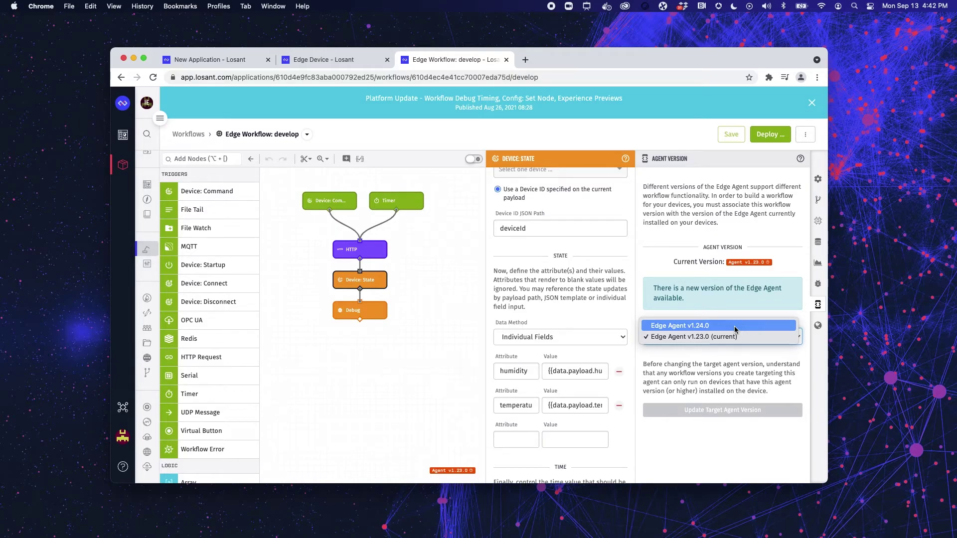
left_click(781, 274)
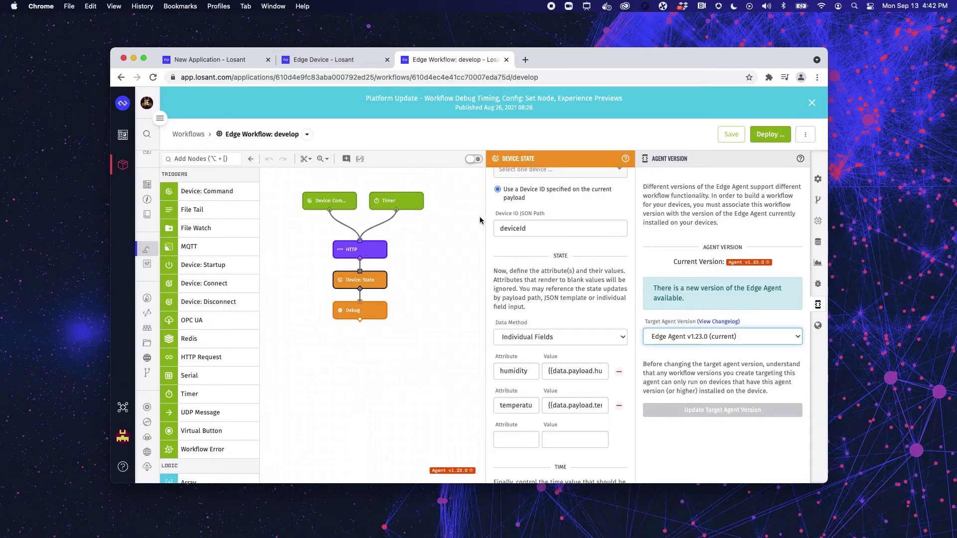
Step: Deselect the node, then open Deploy New Version and its Deploy To list, closing it unused
left_click(445, 233)
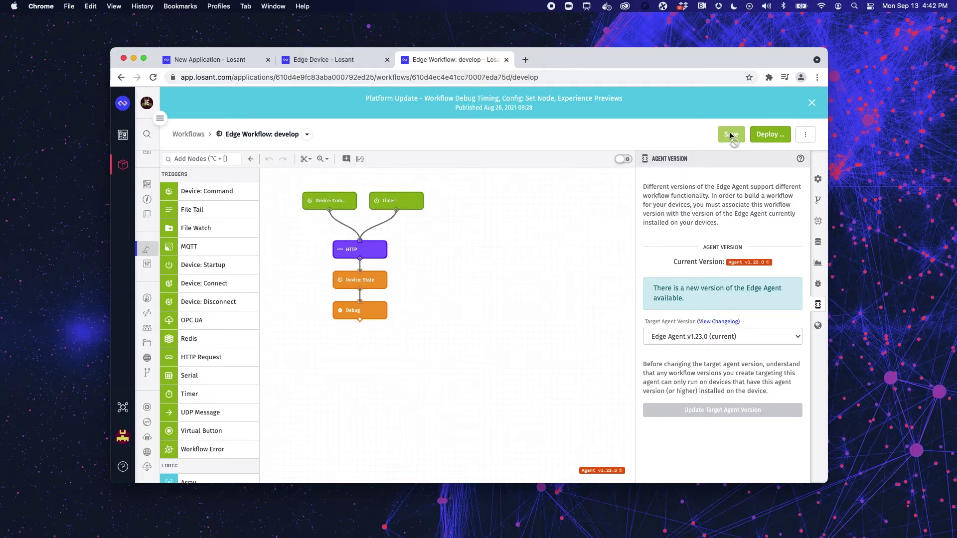
left_click(754, 137)
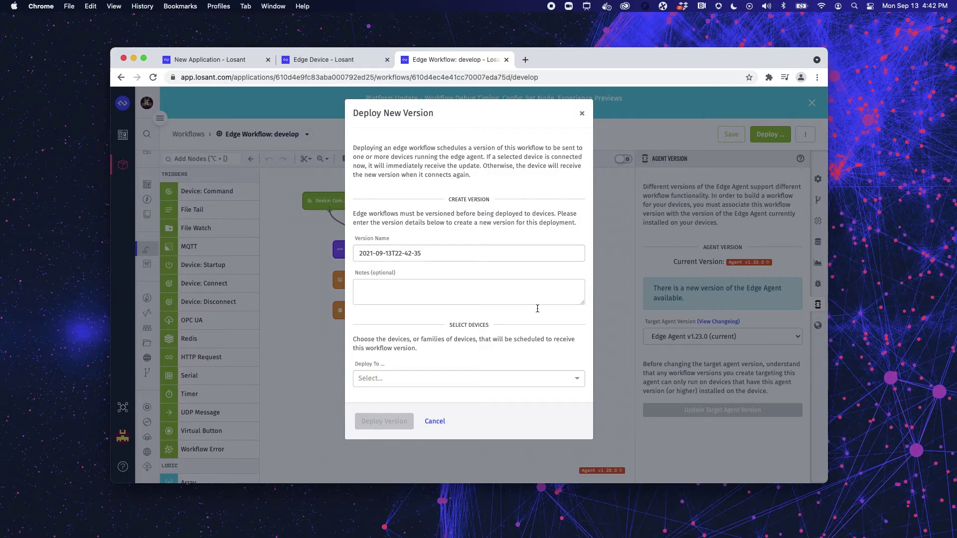
left_click(577, 381)
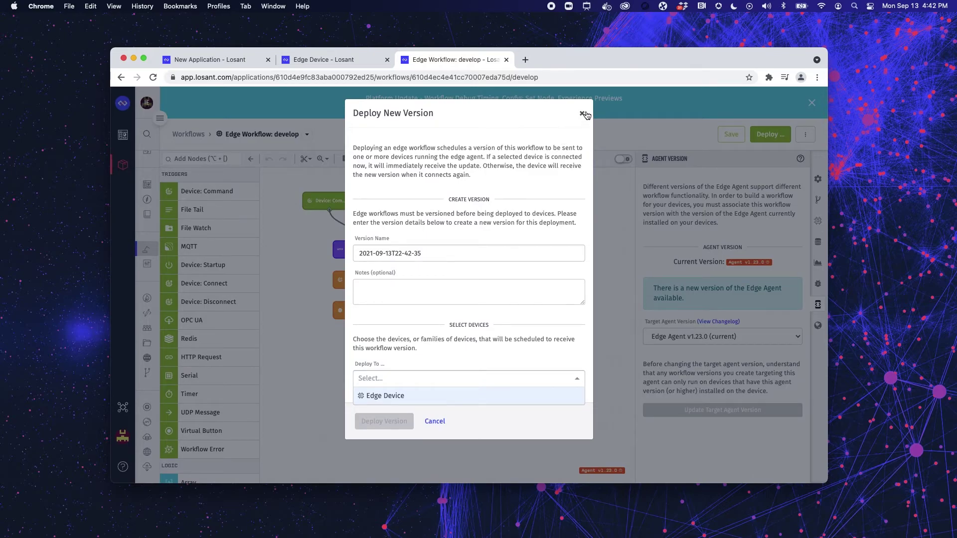
left_click(585, 114)
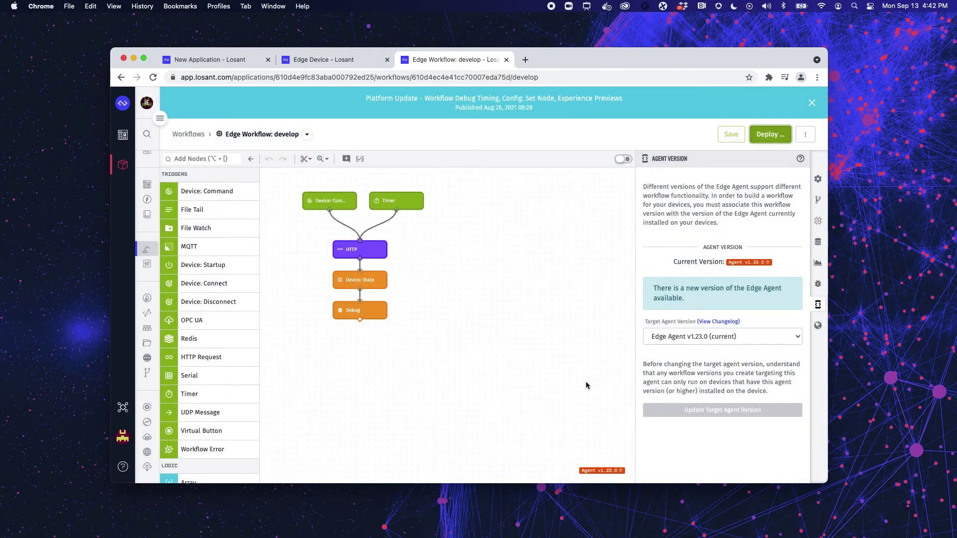